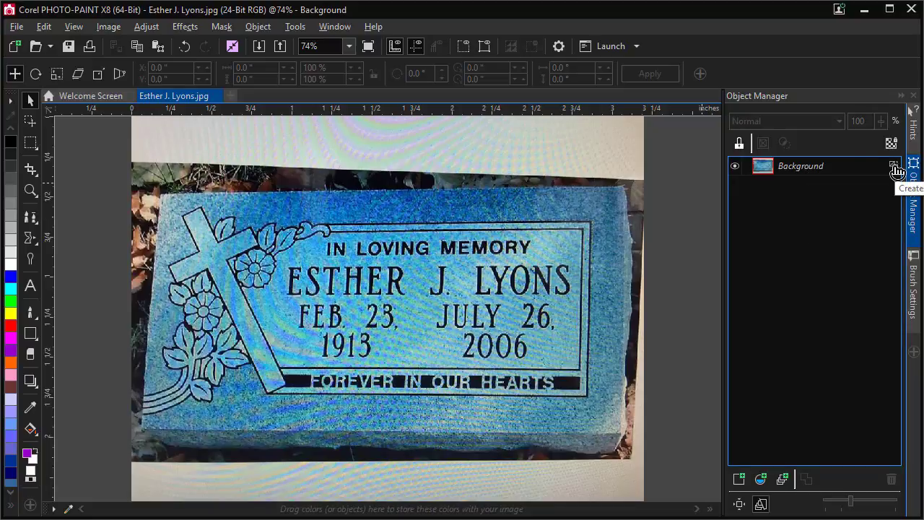
Step: Convert the background to an object and crop the photo tightly around the headstone, to about 3.05 by 1.58 inches
{"action": "left_click", "coordinate": [893, 166]}
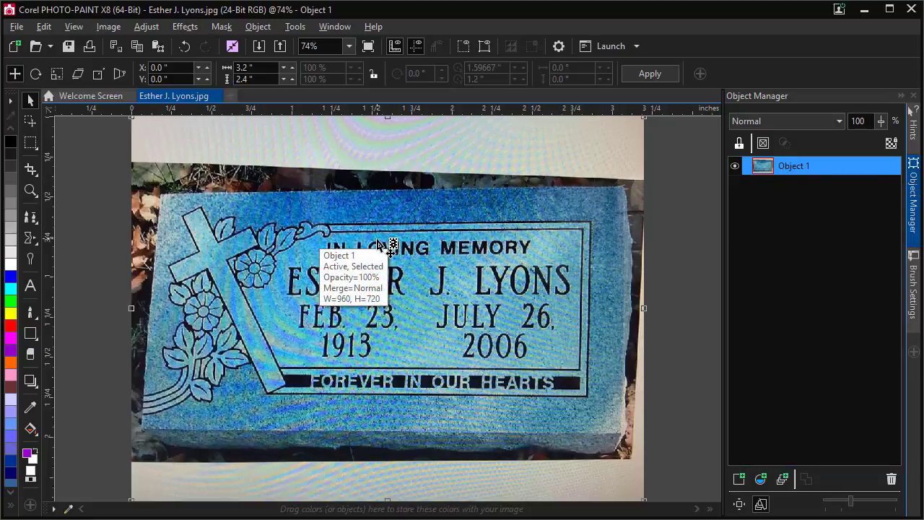
{"action": "left_click", "coordinate": [31, 170]}
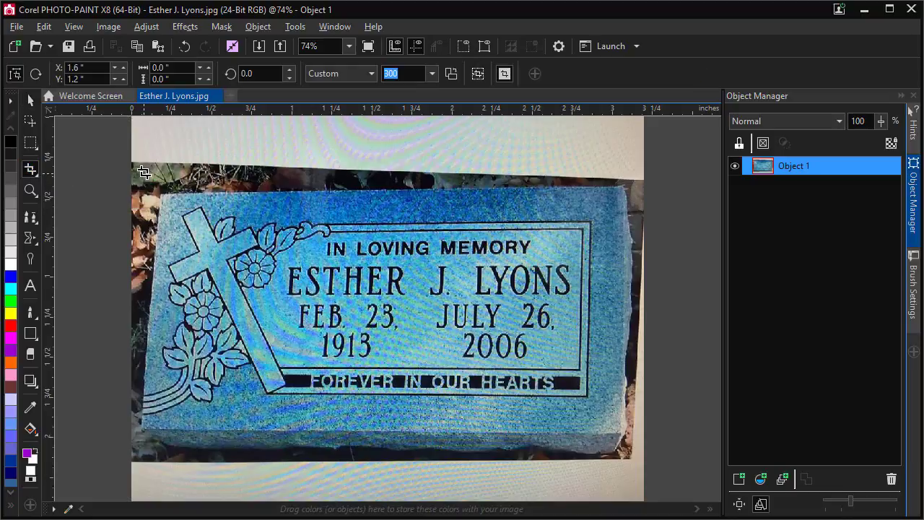
{"action": "left_click_drag", "start_coordinate": [141, 170], "coordinate": [628, 434]}
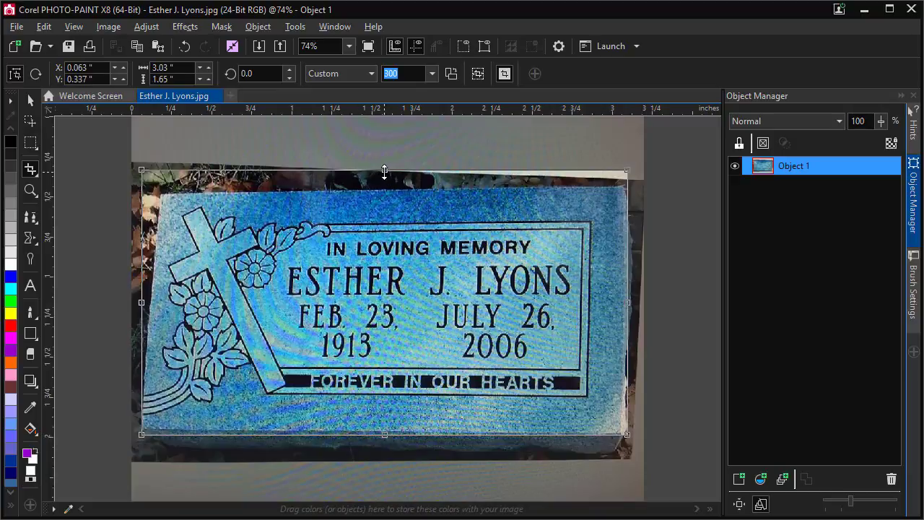
{"action": "left_click_drag", "start_coordinate": [386, 173], "coordinate": [387, 181]}
{"action": "left_click_drag", "start_coordinate": [142, 309], "coordinate": [138, 310]}
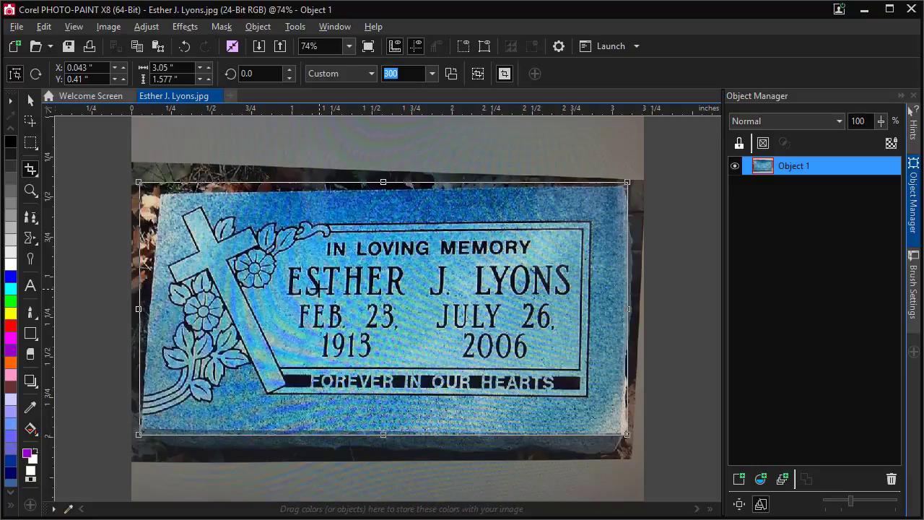
{"action": "double_click", "coordinate": [317, 289]}
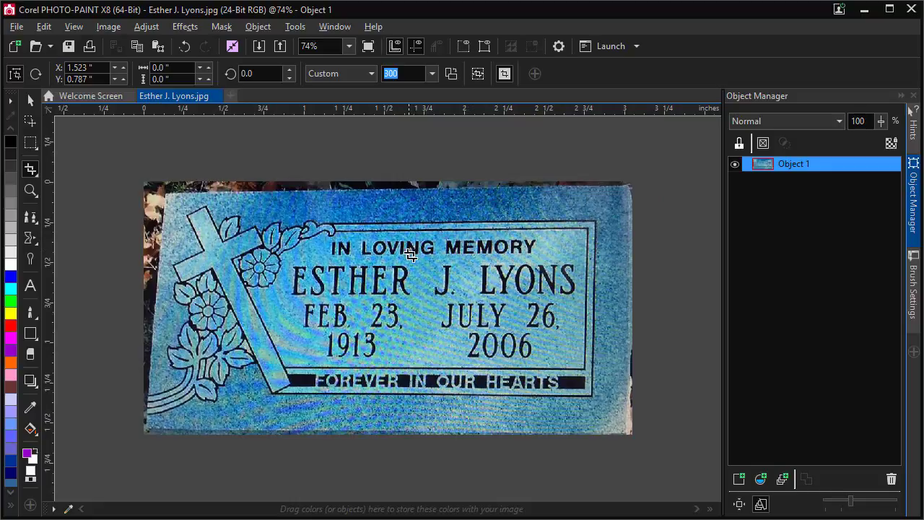
Step: Set the paper size to 24 inches wide by 12 inches high with the image centered
{"action": "left_click", "coordinate": [109, 27]}
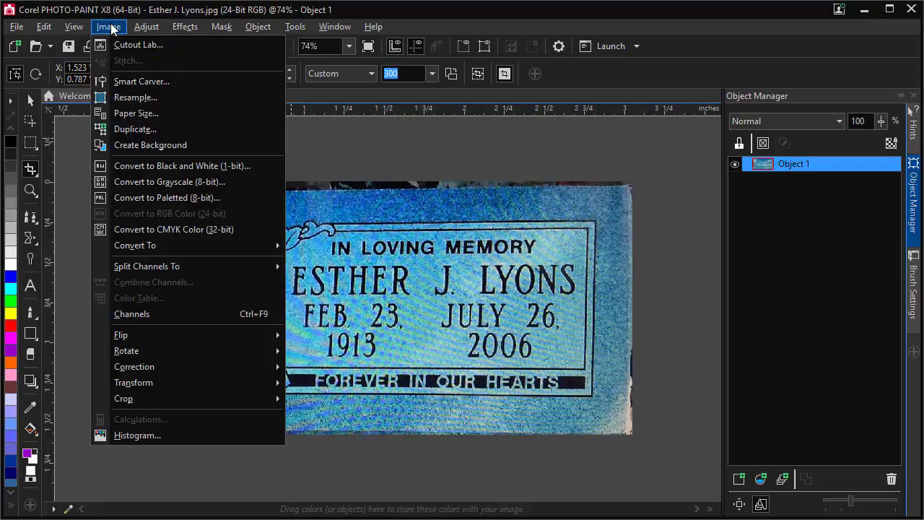
{"action": "left_click", "coordinate": [154, 112]}
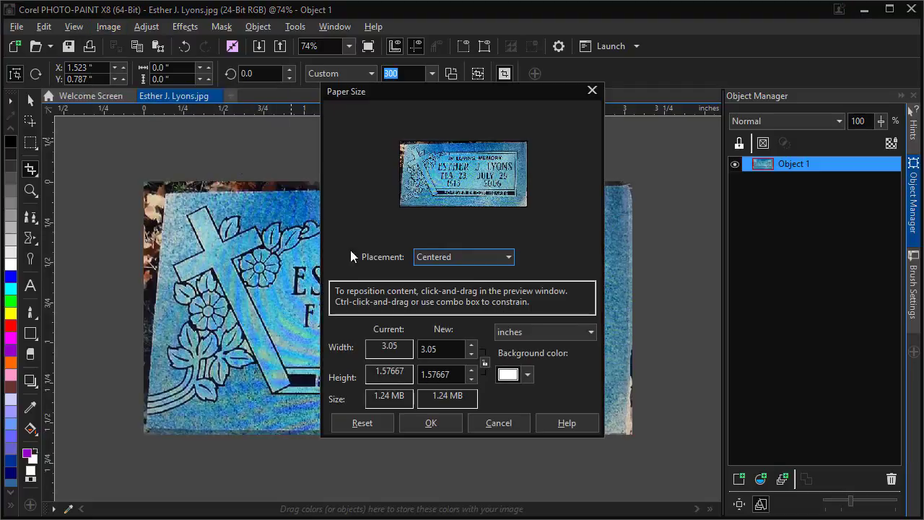
{"action": "left_click", "coordinate": [448, 350]}
{"action": "left_click", "coordinate": [443, 369]}
{"action": "left_click_drag", "start_coordinate": [442, 349], "coordinate": [398, 337]}
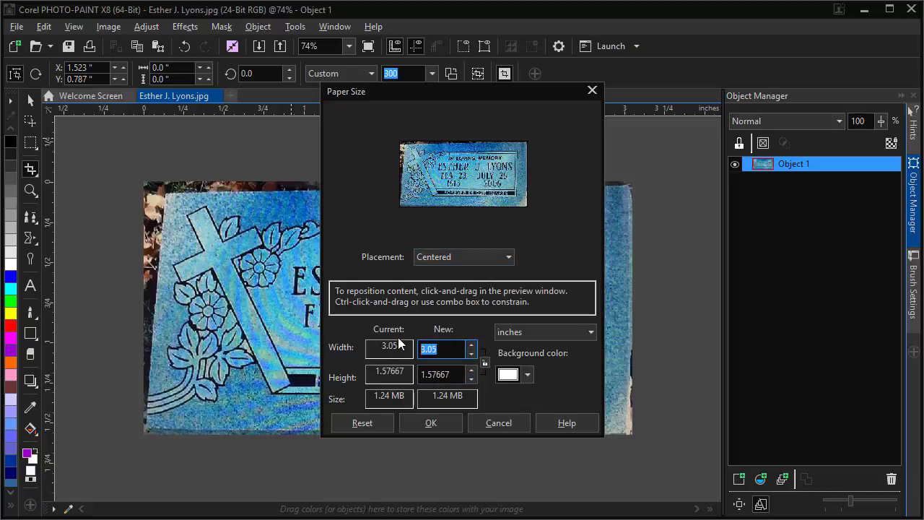
{"action": "type", "text": "24"}
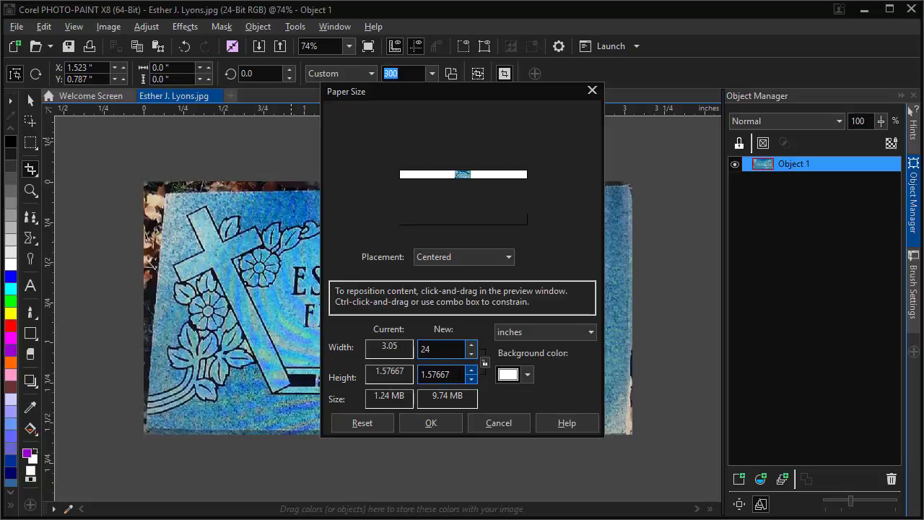
{"action": "key", "text": "Tab"}
{"action": "type", "text": "12"}
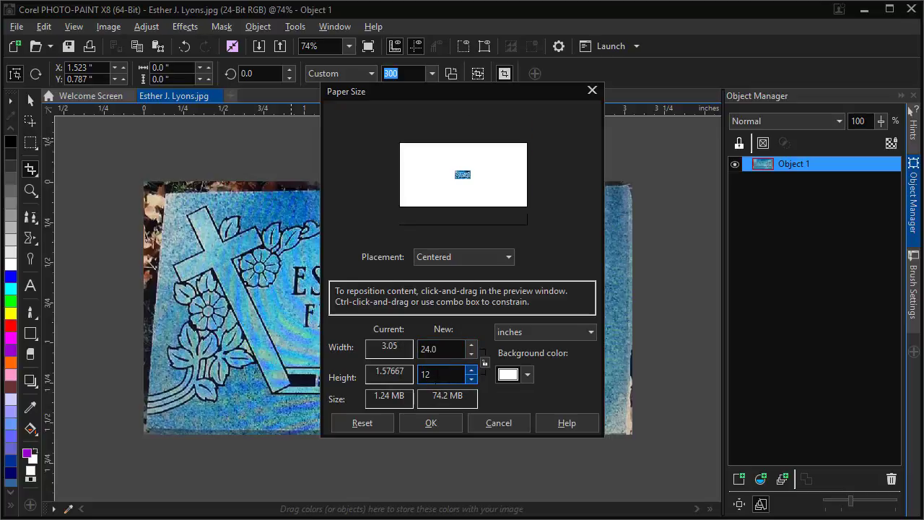
{"action": "left_click", "coordinate": [432, 422]}
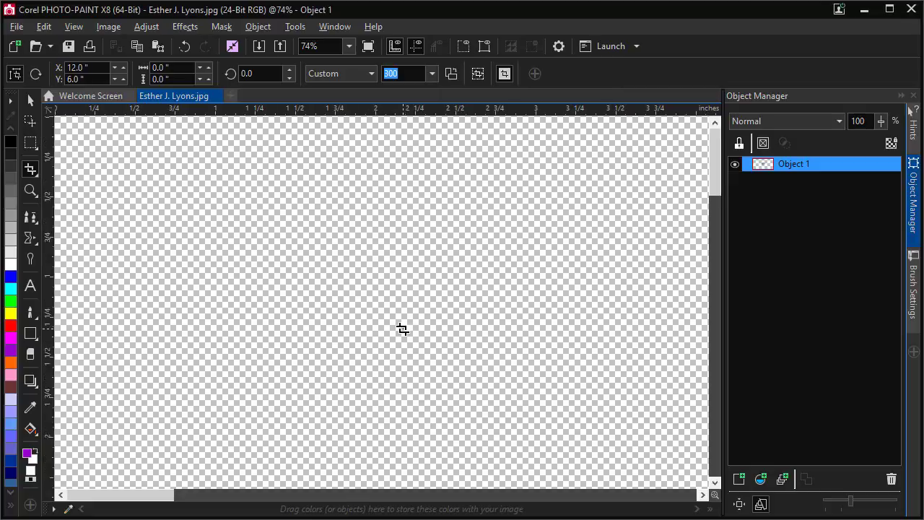
Step: Enlarge the headstone object from its center to about 23.23 by 12.01 inches to fill the canvas height
{"action": "key", "text": "F4"}
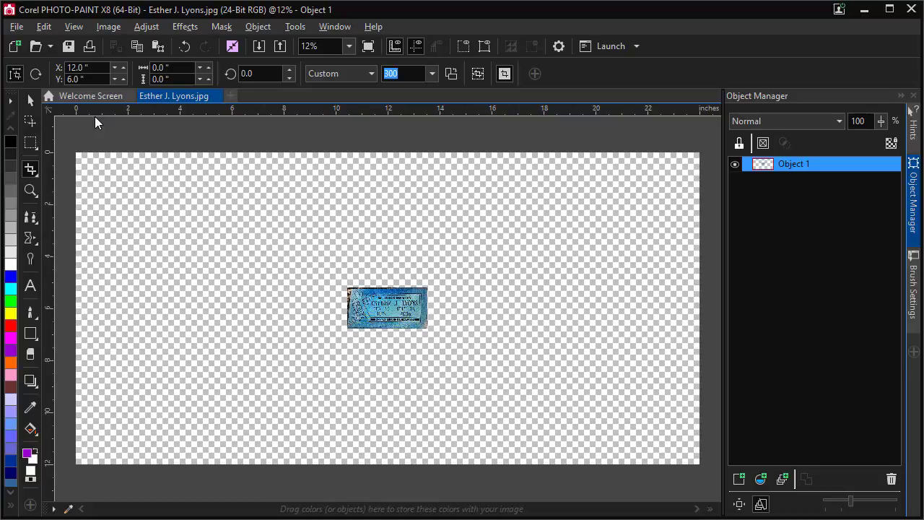
{"action": "left_click", "coordinate": [30, 101]}
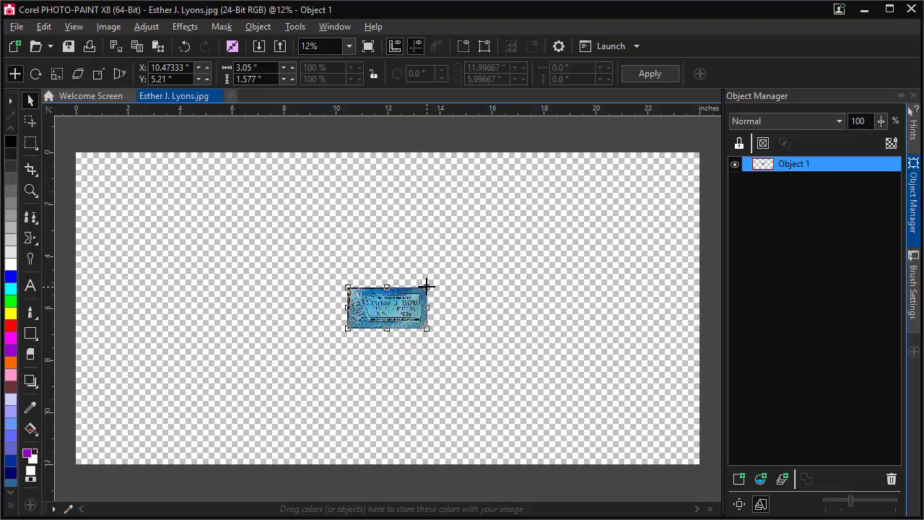
{"action": "left_click_drag", "start_coordinate": [426, 287], "coordinate": [694, 166]}
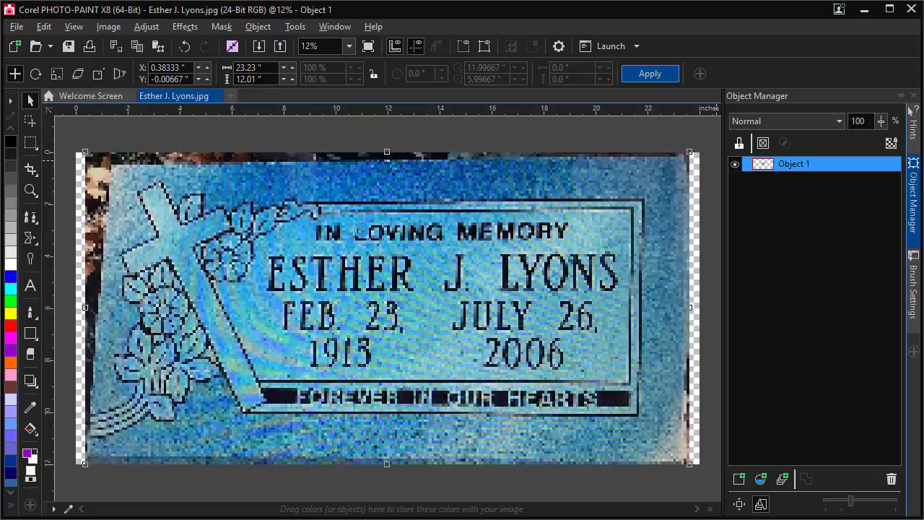
{"action": "key", "text": "Return"}
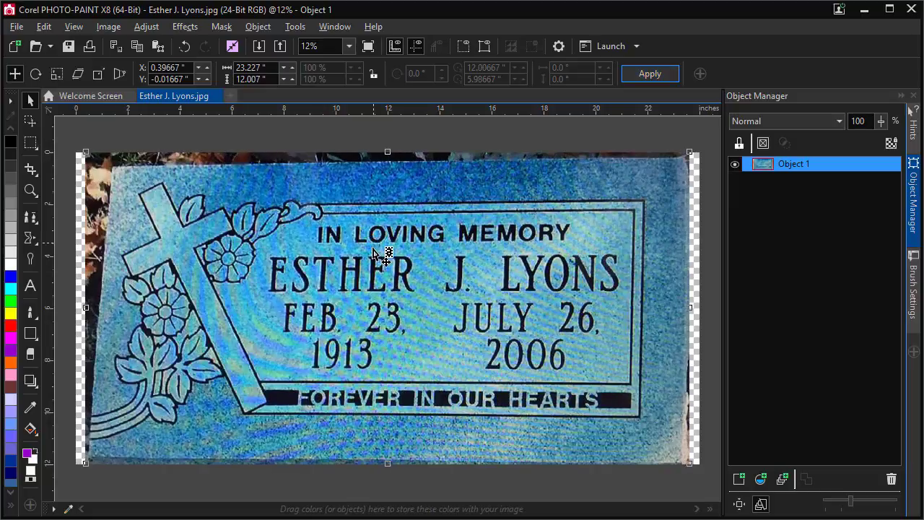
Step: Distort the headstone object by pulling its four corners outward until the stone's edges meet the canvas edges
{"action": "left_click", "coordinate": [118, 174]}
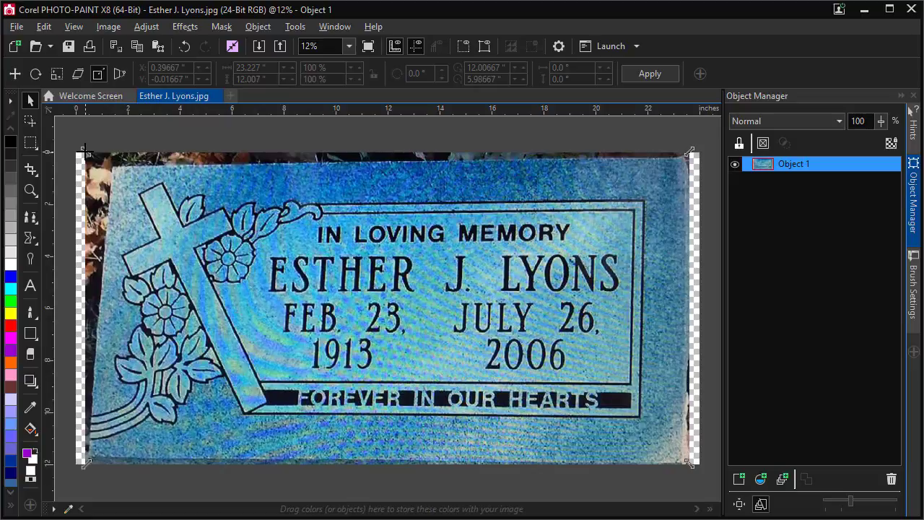
{"action": "left_click_drag", "start_coordinate": [85, 151], "coordinate": [47, 138]}
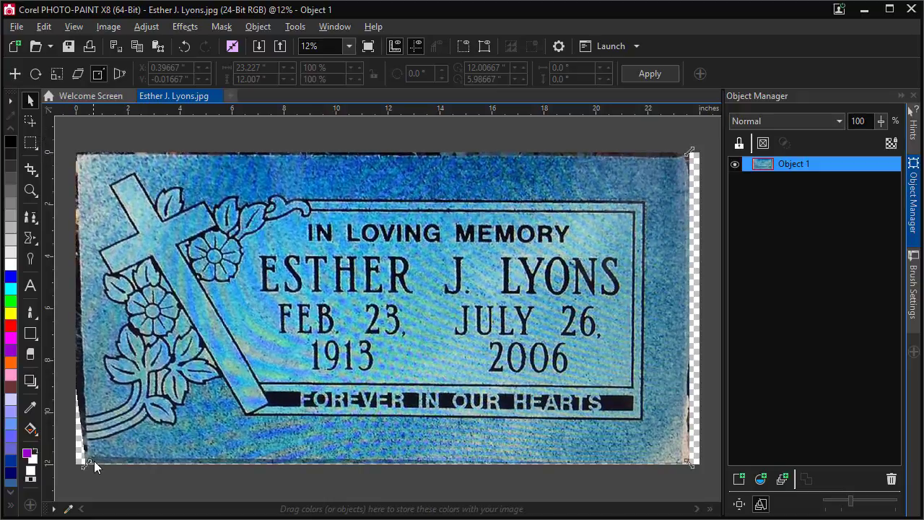
{"action": "left_click_drag", "start_coordinate": [85, 462], "coordinate": [73, 469]}
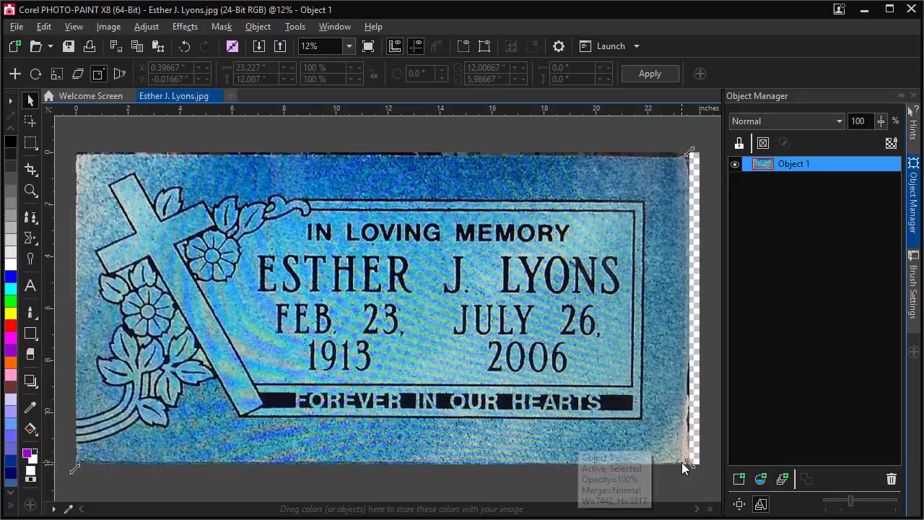
{"action": "left_click_drag", "start_coordinate": [691, 460], "coordinate": [705, 464]}
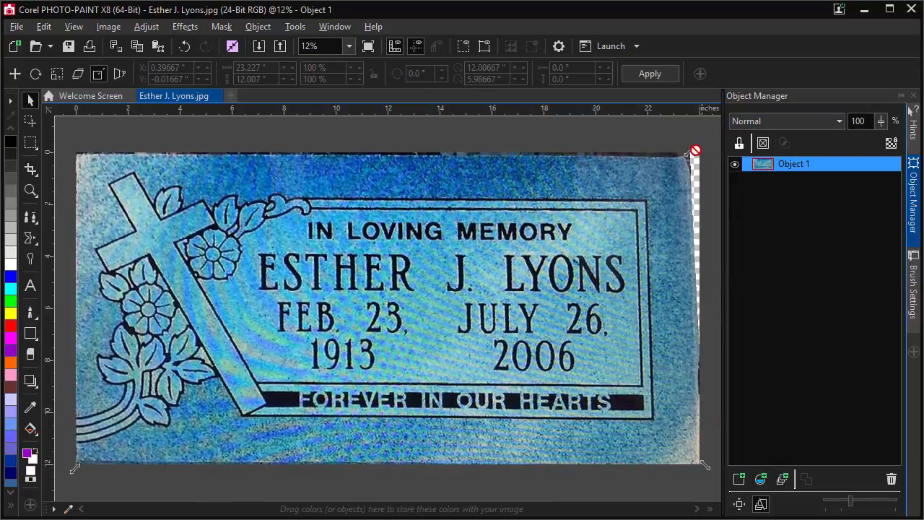
{"action": "left_click_drag", "start_coordinate": [696, 147], "coordinate": [701, 146]}
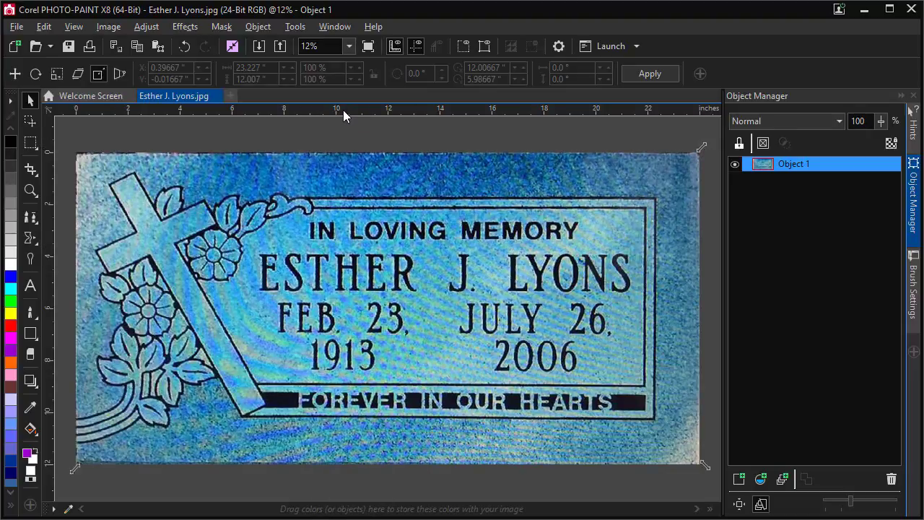
Step: Place horizontal guidelines at the frame's upper edge, under the name line and at the frame's lower edge, about 1.71, 5.35 and 10.18 inches
{"action": "left_click", "coordinate": [346, 195]}
{"action": "left_click", "coordinate": [346, 197]}
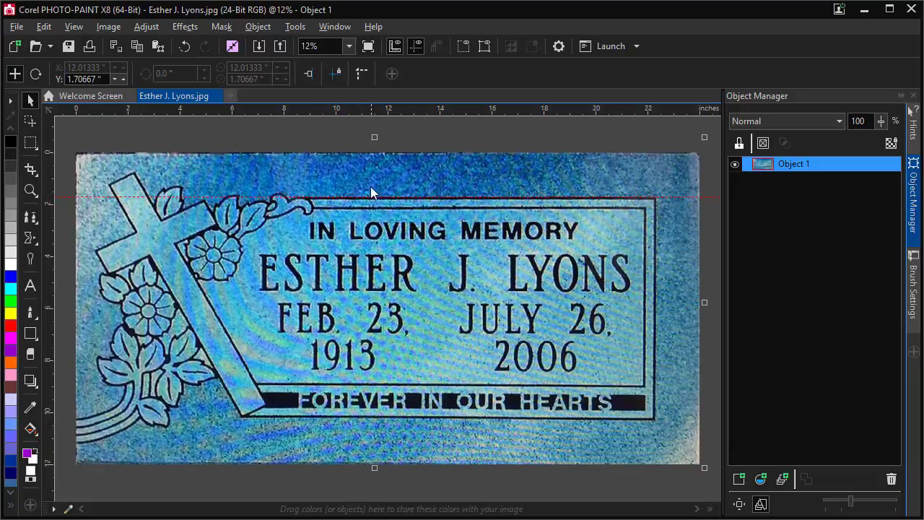
{"action": "left_click_drag", "start_coordinate": [370, 195], "coordinate": [366, 272]}
{"action": "left_click_drag", "start_coordinate": [366, 291], "coordinate": [366, 291]}
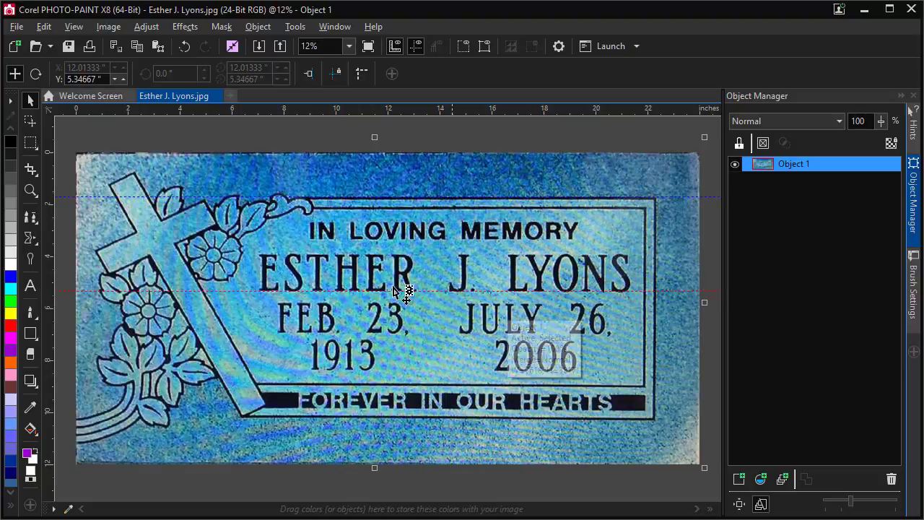
{"action": "left_click", "coordinate": [369, 416]}
Step: Check the frame's lower edge against its guideline up close, and distort the stone's lower-right corner slightly to level it
{"action": "left_click", "coordinate": [31, 191]}
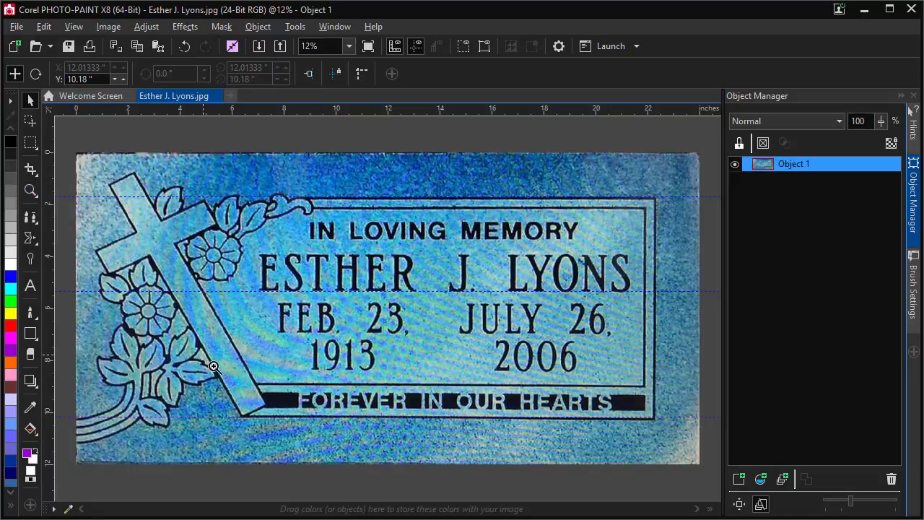
{"action": "left_click_drag", "start_coordinate": [233, 396], "coordinate": [667, 430]}
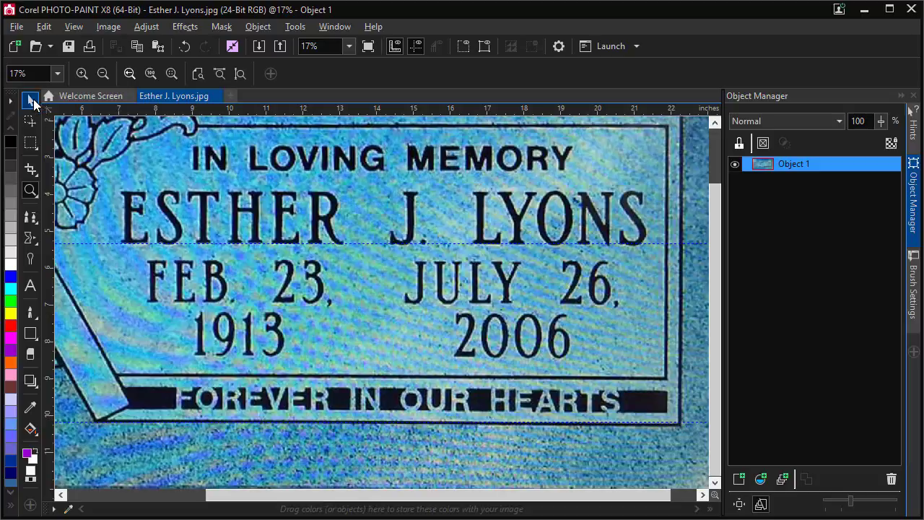
{"action": "left_click", "coordinate": [33, 100]}
{"action": "left_click", "coordinate": [703, 496]}
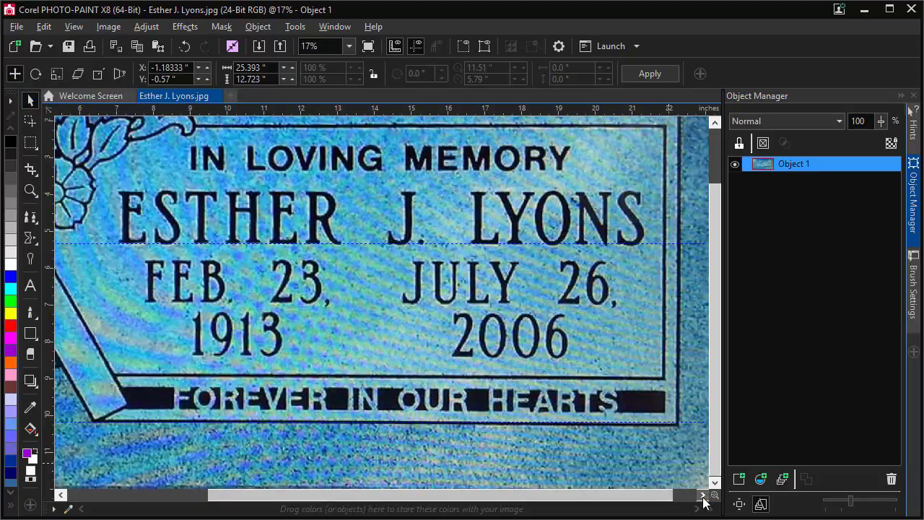
{"action": "left_click", "coordinate": [703, 496]}
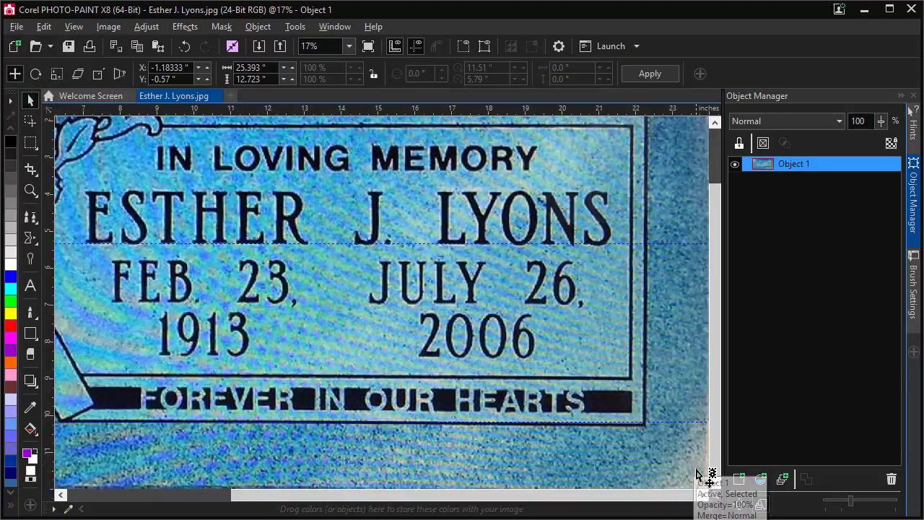
{"action": "left_click", "coordinate": [31, 190]}
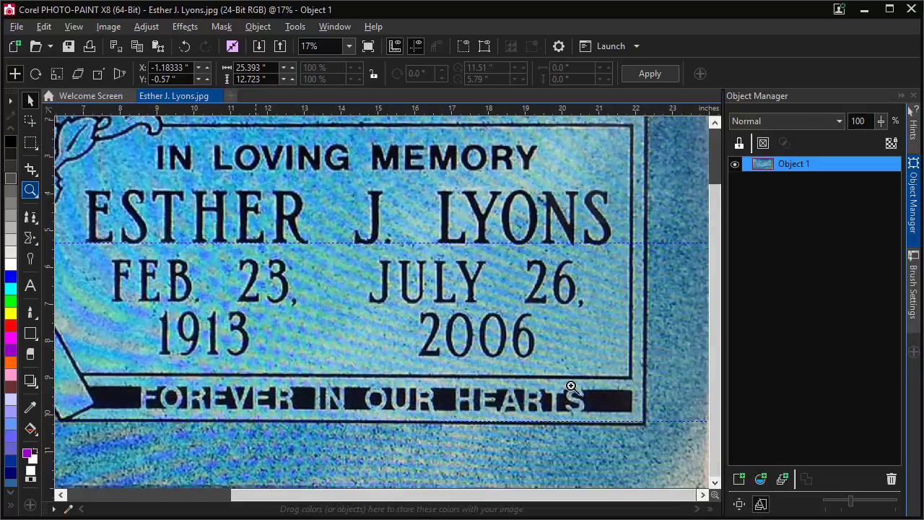
{"action": "right_click", "coordinate": [664, 448]}
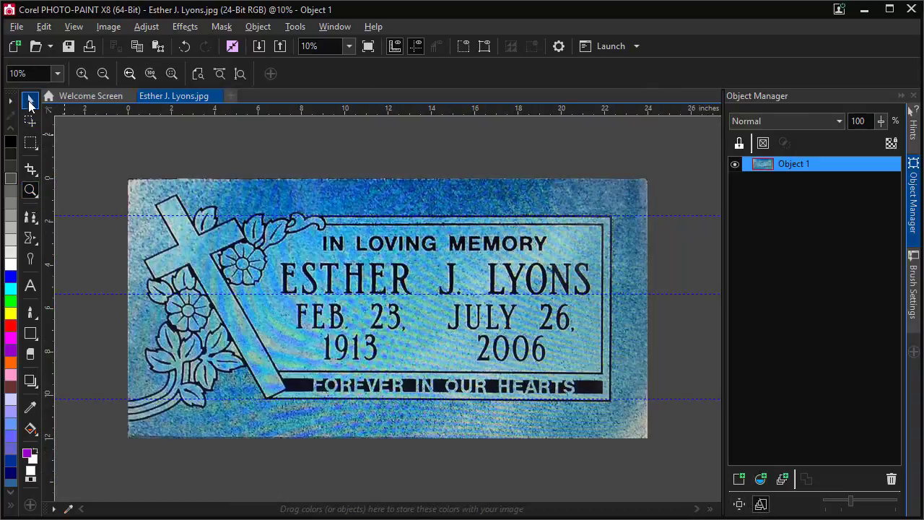
{"action": "left_click", "coordinate": [29, 105]}
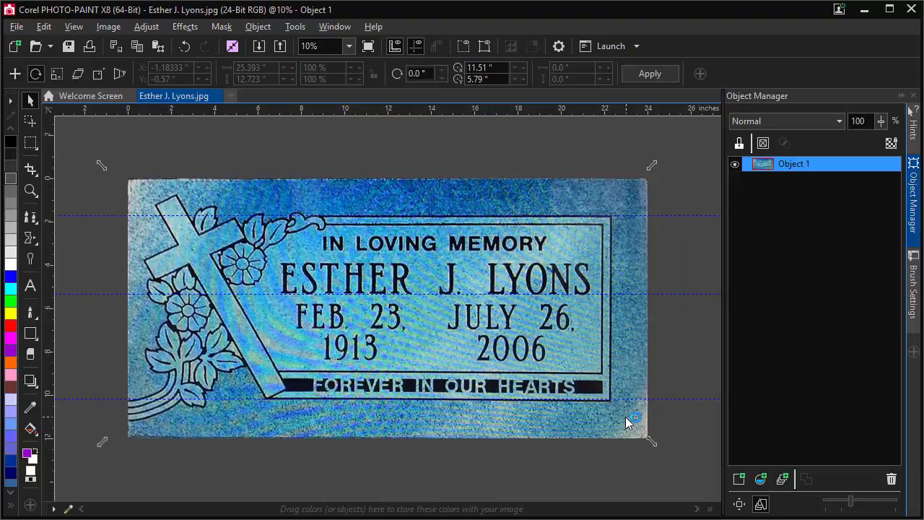
{"action": "left_click", "coordinate": [625, 417]}
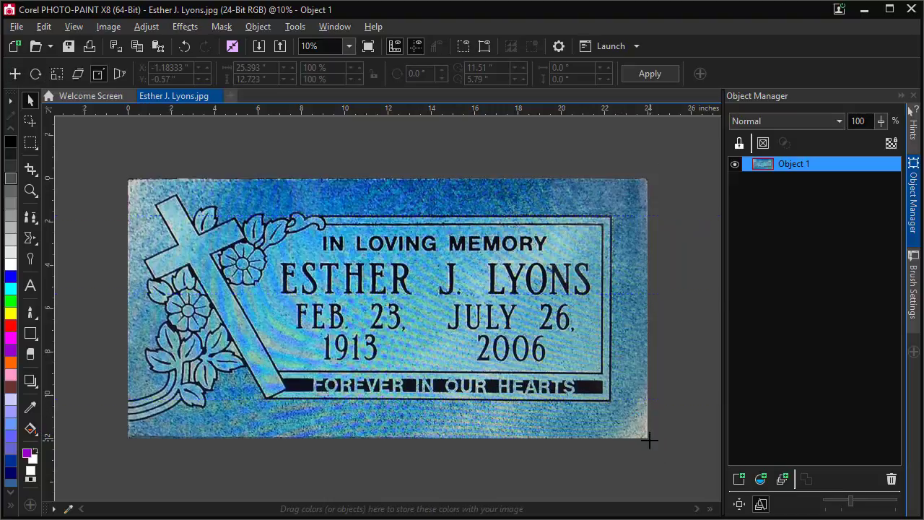
{"action": "left_click_drag", "start_coordinate": [649, 438], "coordinate": [648, 438]}
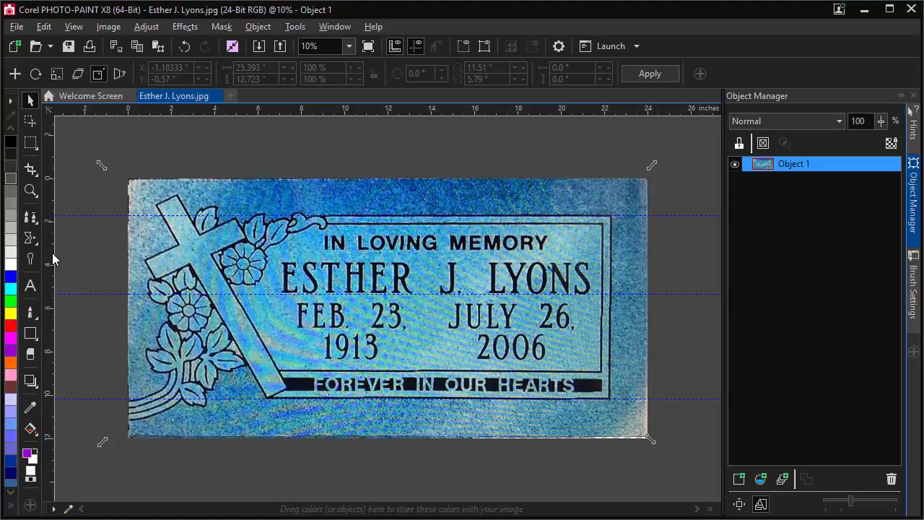
Step: Place a vertical guideline at the frame's right edge, about 22.28 inches, and distort the stone's upper-right corner slightly inward to match it
{"action": "left_click", "coordinate": [610, 314]}
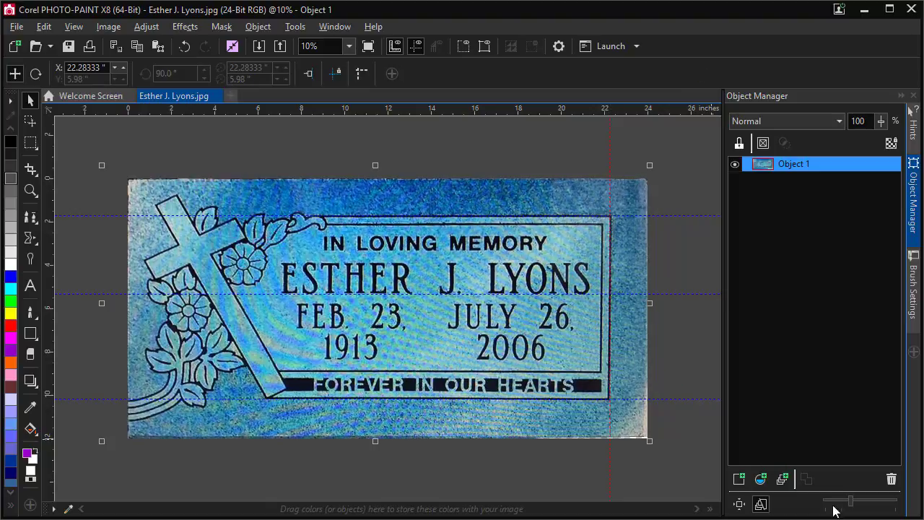
{"action": "left_click", "coordinate": [649, 181]}
{"action": "left_click", "coordinate": [649, 164]}
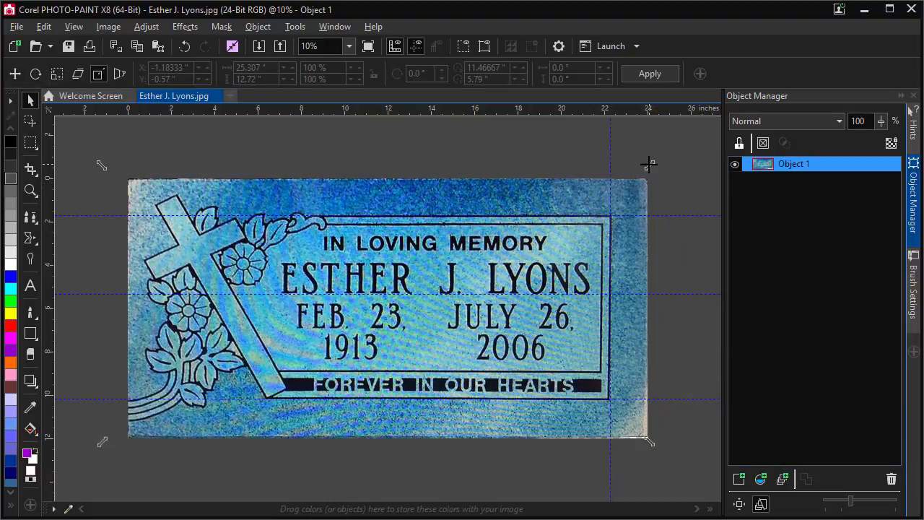
{"action": "left_click_drag", "start_coordinate": [649, 164], "coordinate": [647, 165]}
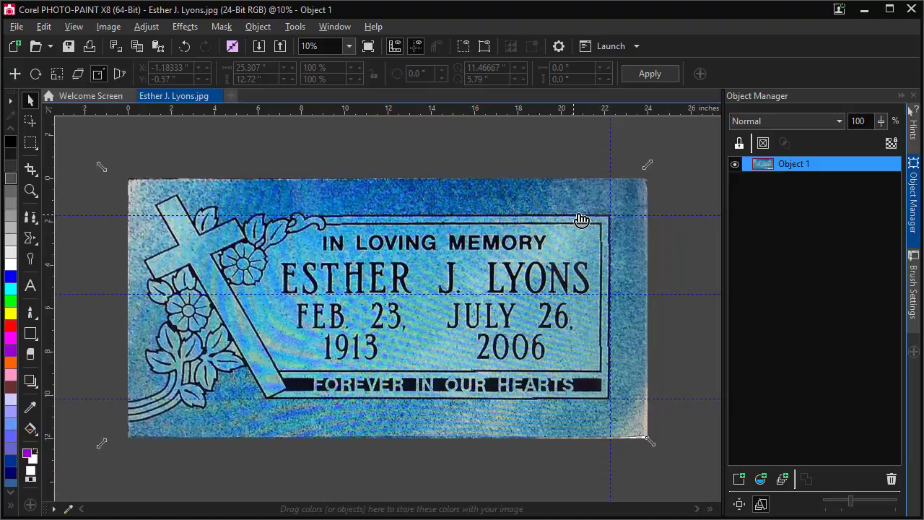
{"action": "left_click", "coordinate": [648, 74]}
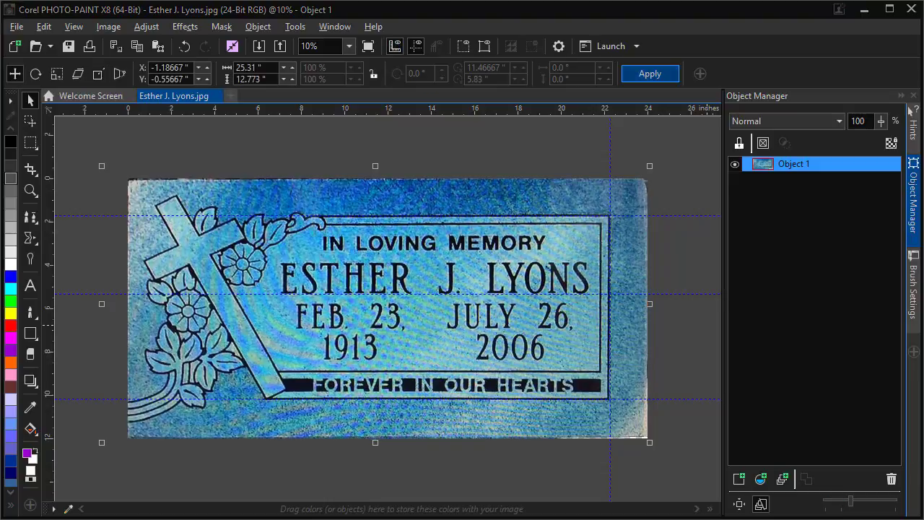
Step: Hide the guidelines and deselect the headstone object
{"action": "left_click", "coordinate": [415, 48]}
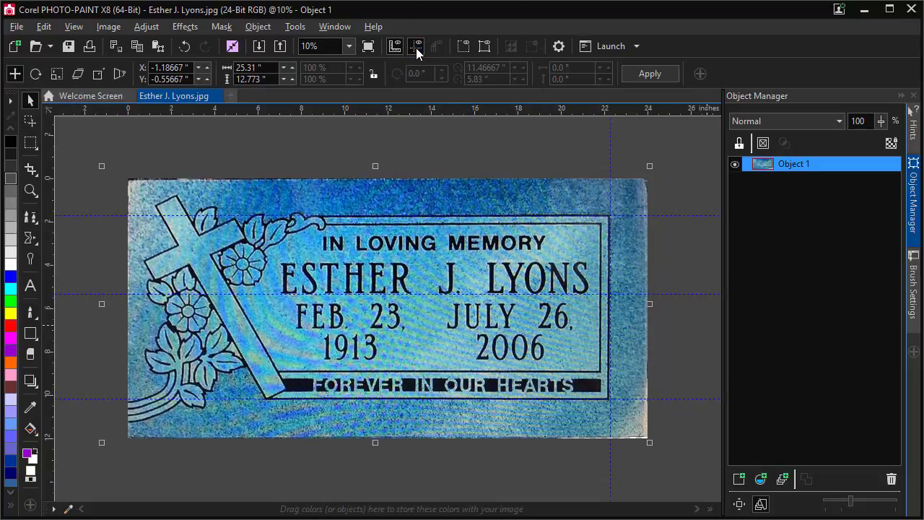
{"action": "left_click", "coordinate": [431, 148]}
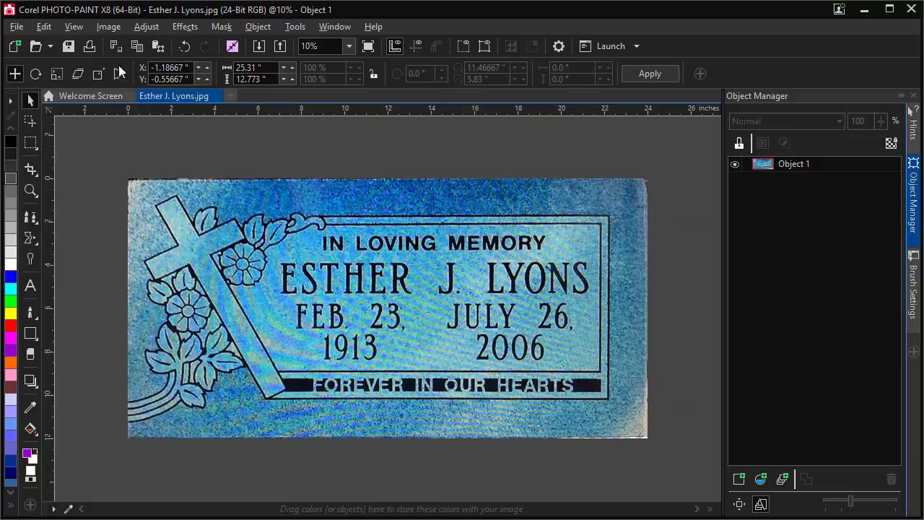